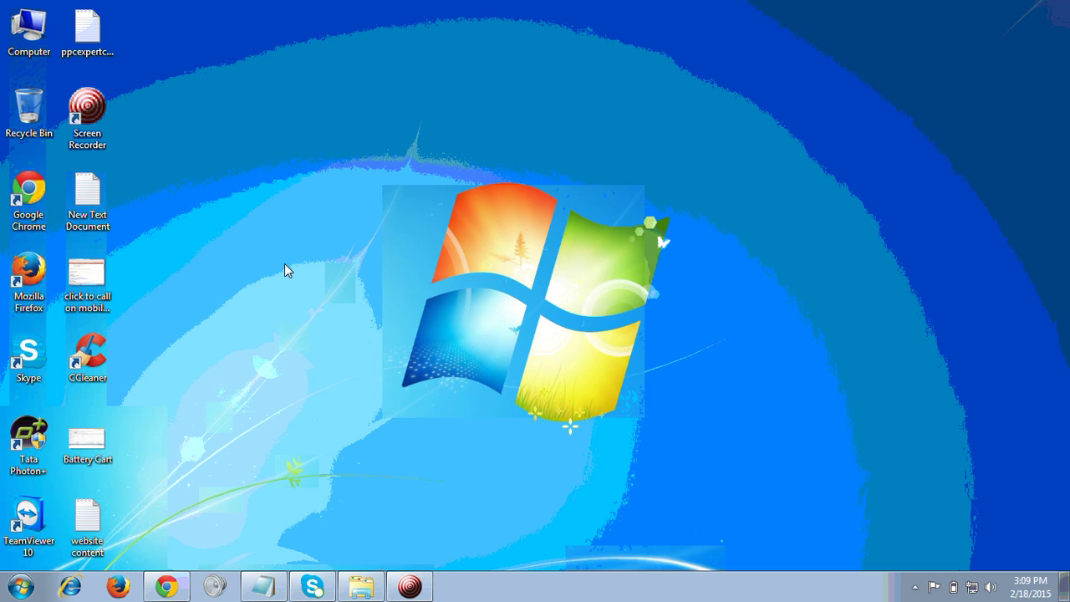
Step: Review the how-to notes, highlighting 'Reset gmail password' and the recovery email line
{"action": "left_click", "coordinate": [265, 587]}
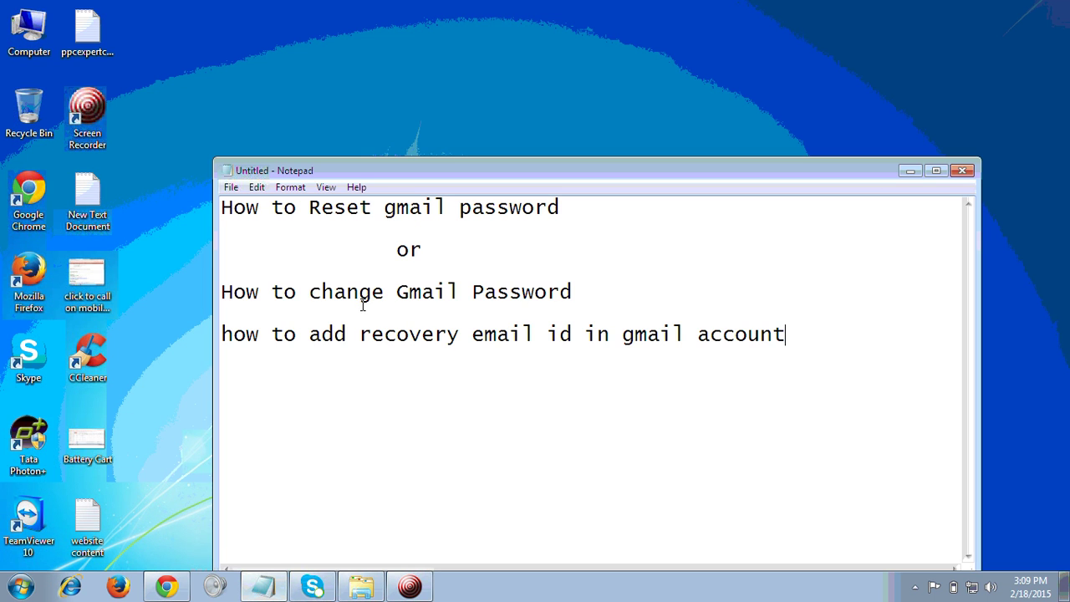
{"action": "left_click_drag", "start_coordinate": [309, 208], "coordinate": [556, 213]}
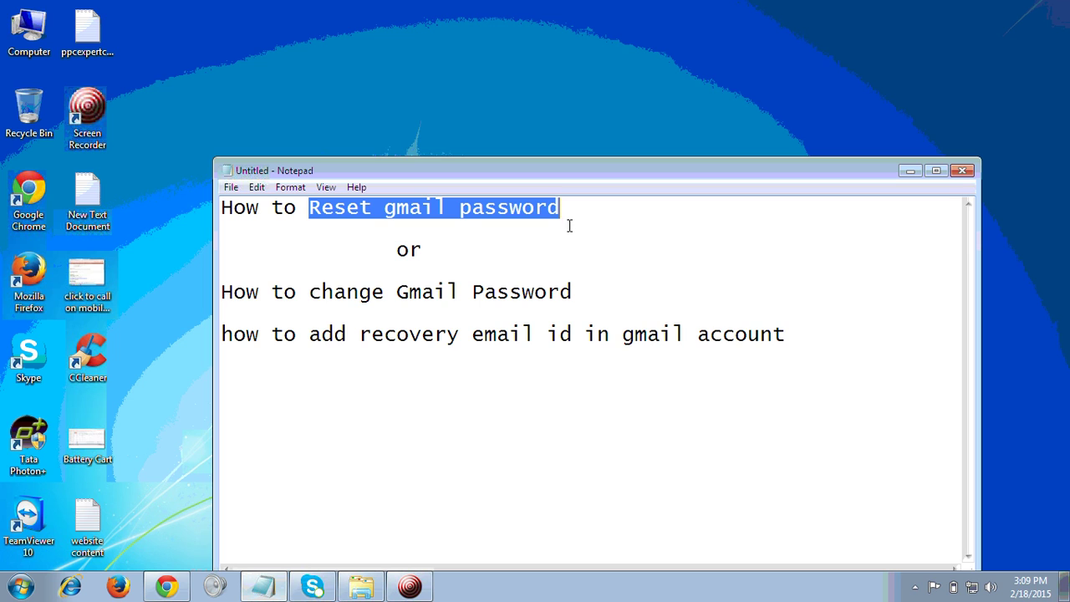
{"action": "left_click_drag", "start_coordinate": [309, 334], "coordinate": [785, 337]}
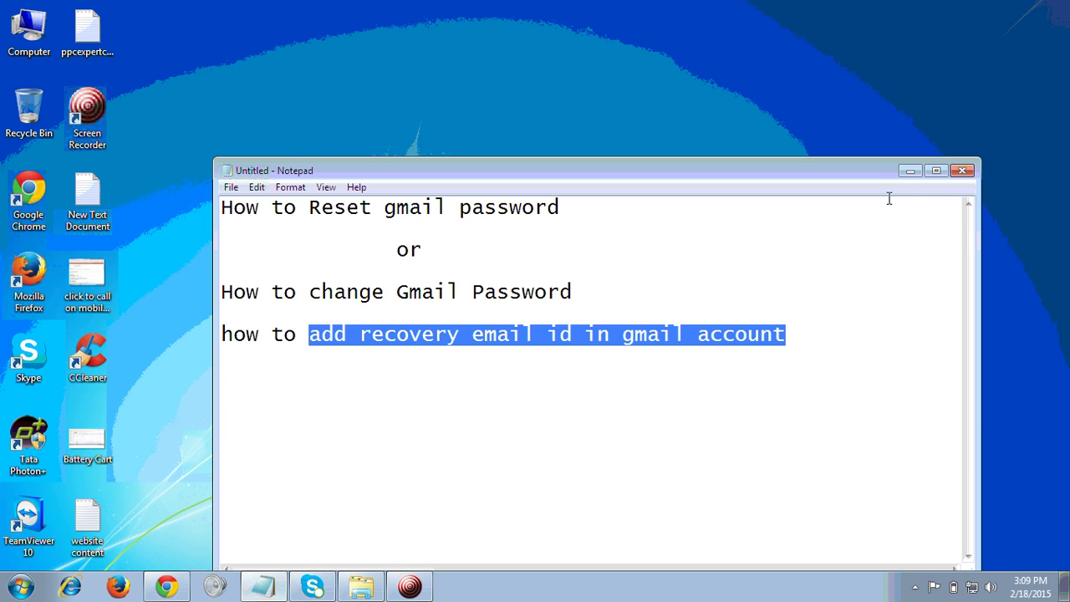
{"action": "left_click", "coordinate": [913, 173]}
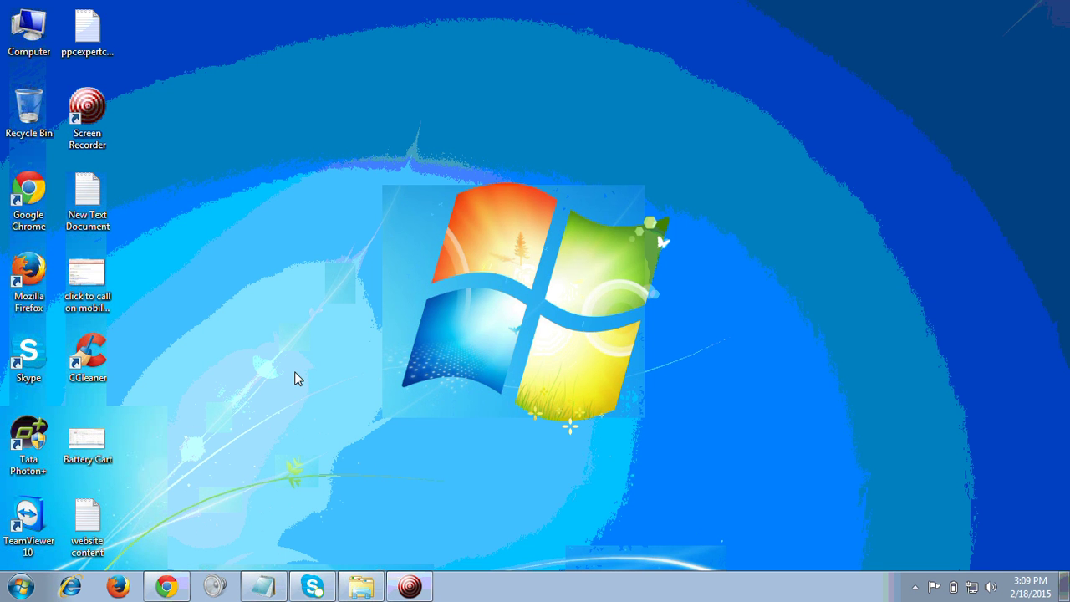
Step: In Chrome, go from the Google homepage to Gmail's sign-in page and untick Stay signed in
{"action": "left_click", "coordinate": [176, 585]}
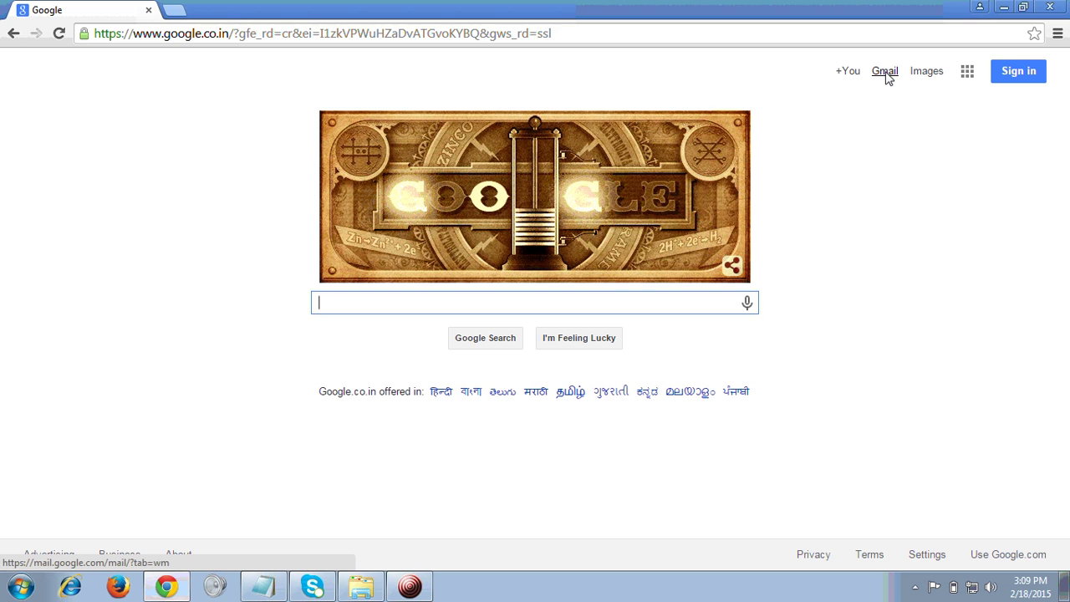
{"action": "left_click", "coordinate": [885, 72]}
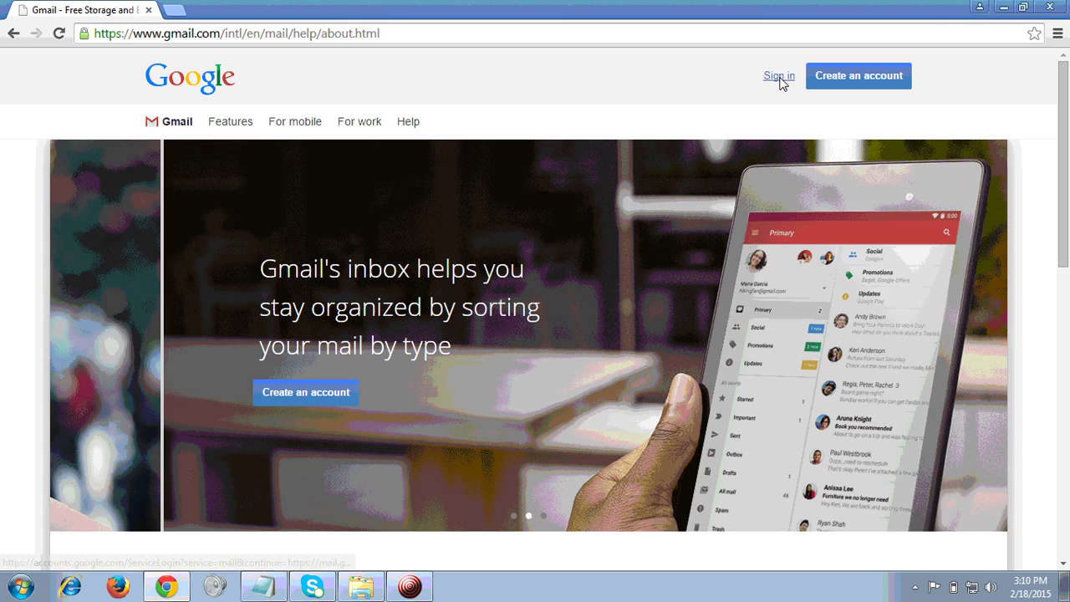
{"action": "left_click", "coordinate": [778, 77]}
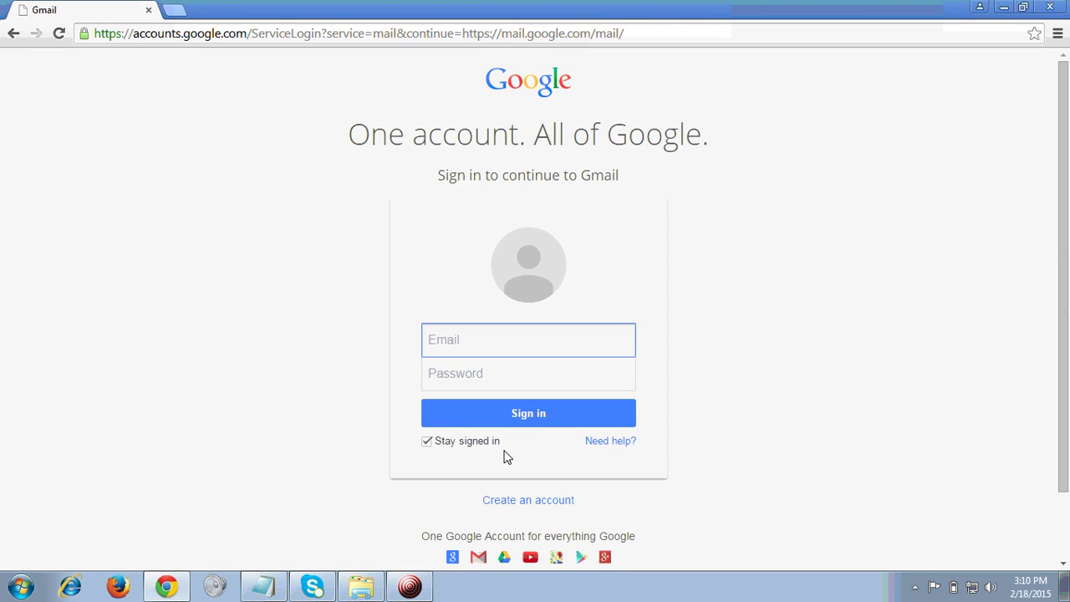
{"action": "left_click", "coordinate": [426, 441]}
Step: Sign in with the account's email address and password to reach the inbox
{"action": "left_click", "coordinate": [465, 340]}
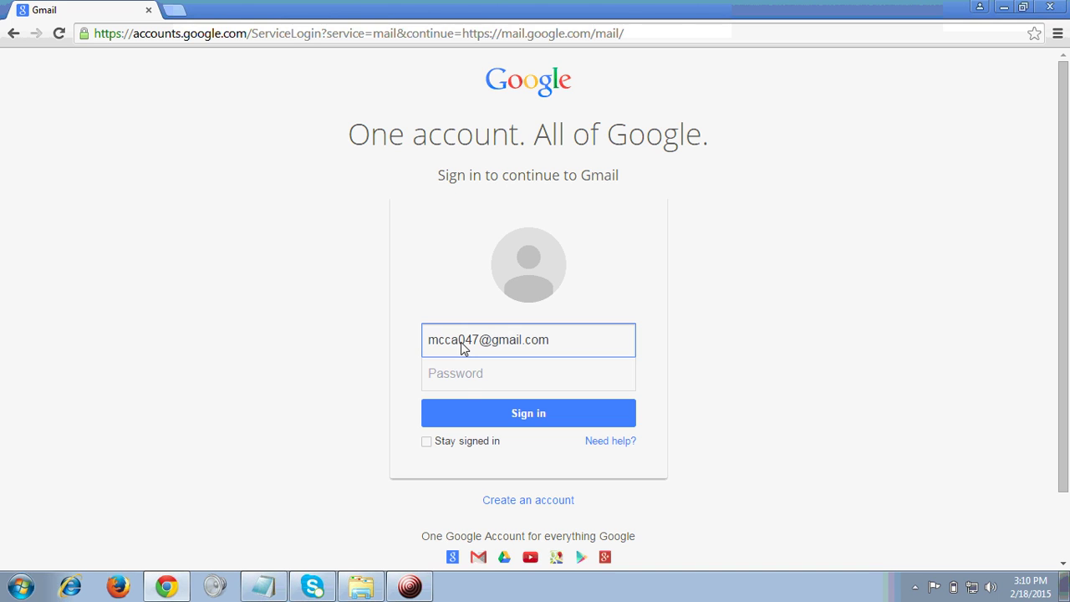
{"action": "left_click", "coordinate": [468, 384]}
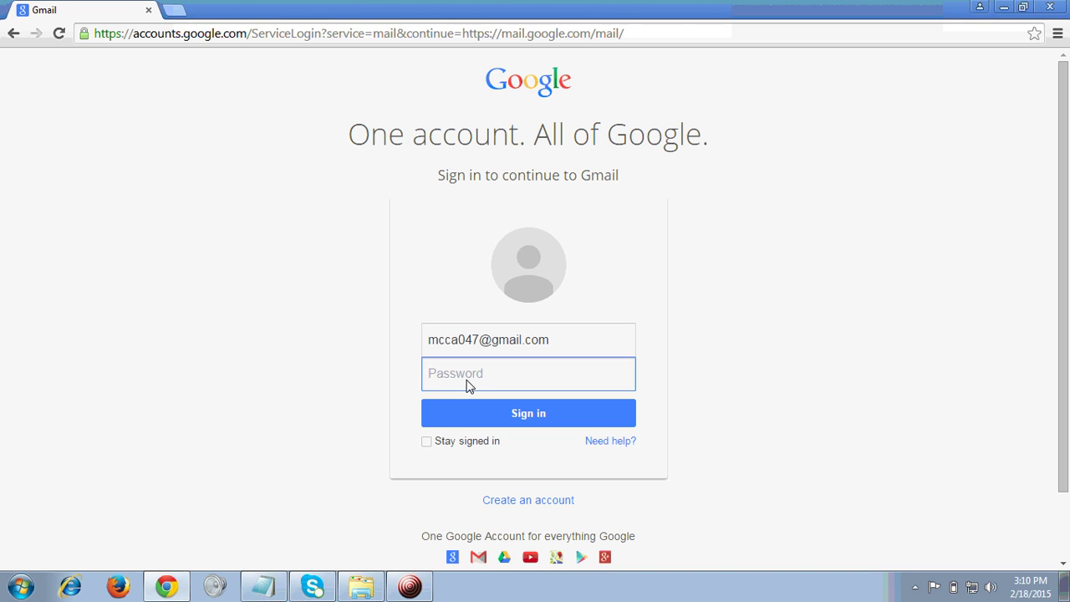
{"action": "type", "text": "••"}
{"action": "key", "text": "Return"}
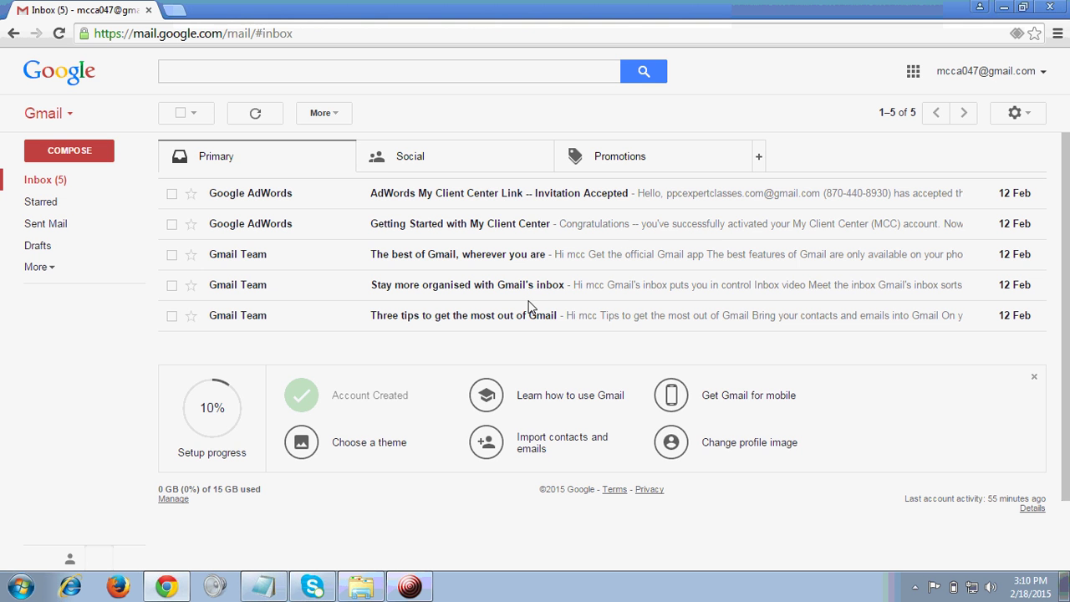
Step: From the inbox, open Gmail's full Settings via the gear menu, landing on General
{"action": "left_click", "coordinate": [39, 184]}
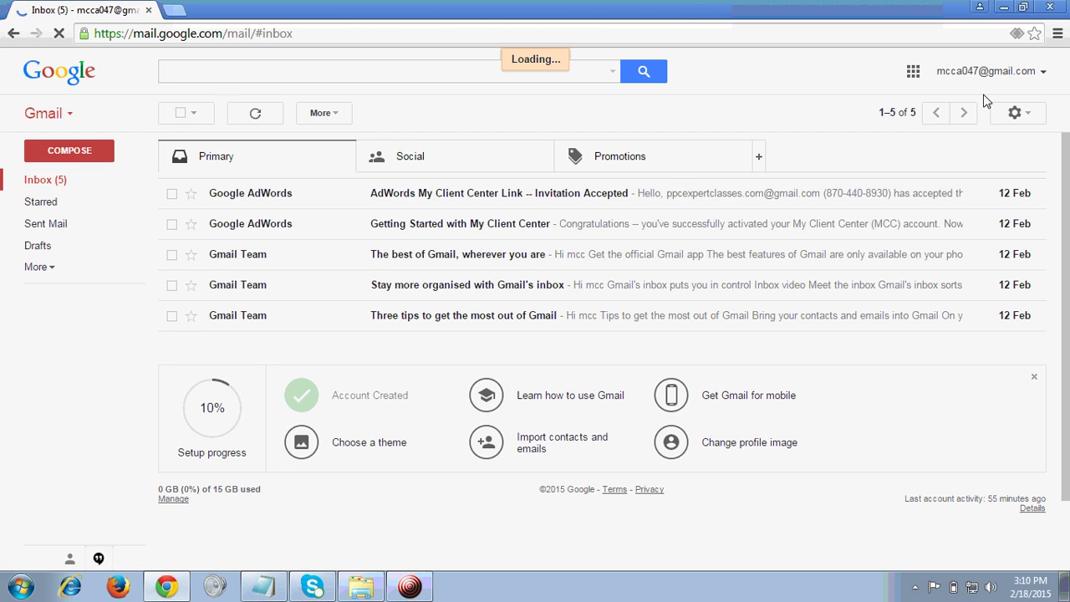
{"action": "left_click", "coordinate": [1024, 121]}
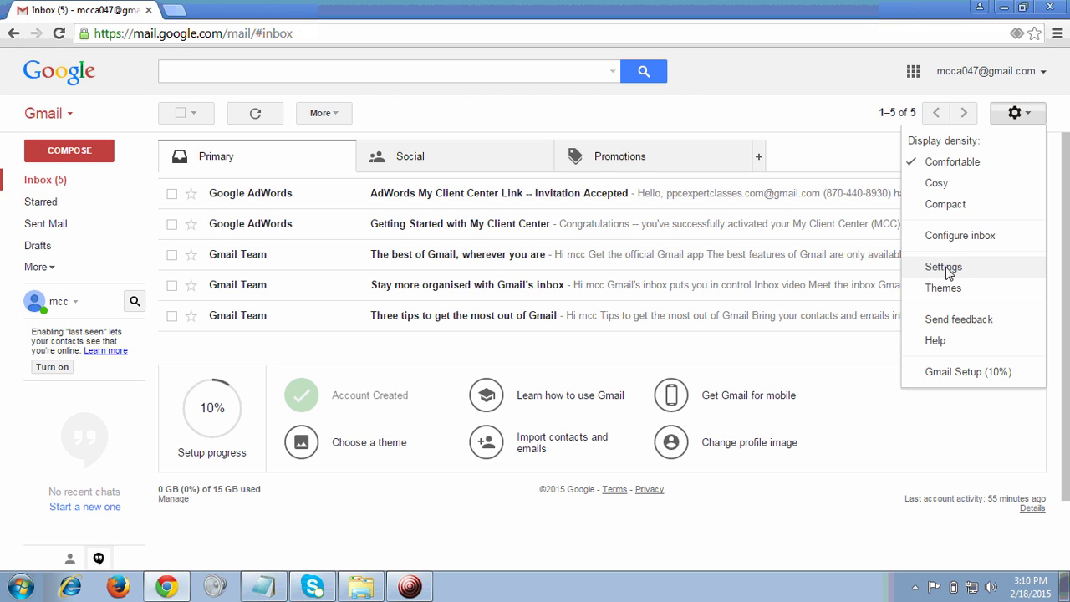
{"action": "left_click", "coordinate": [951, 269]}
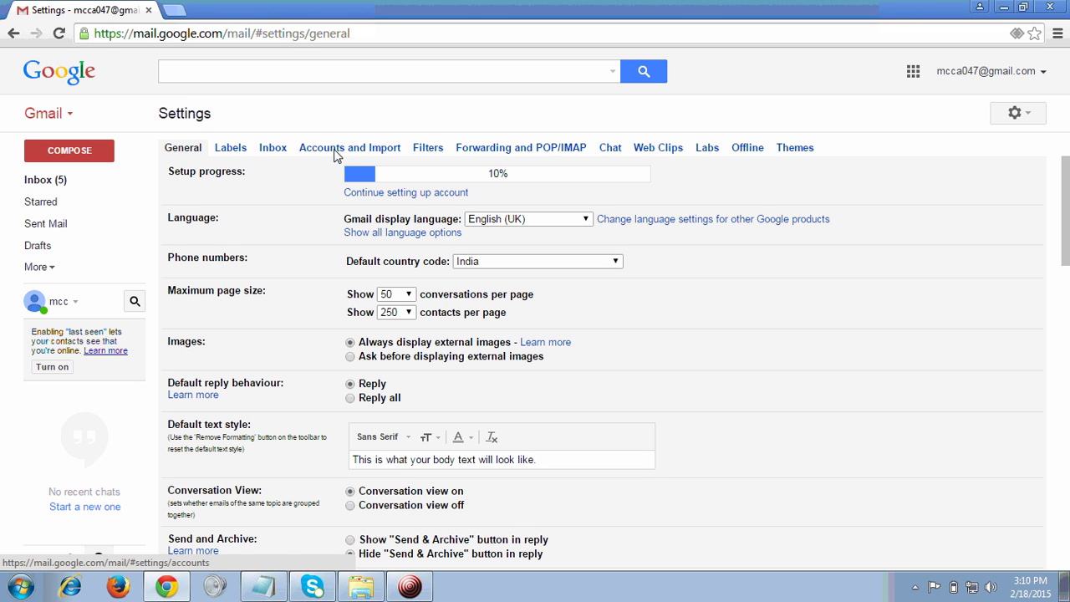
Step: In Accounts and Import, open the Change password page in a new tab
{"action": "left_click", "coordinate": [345, 150]}
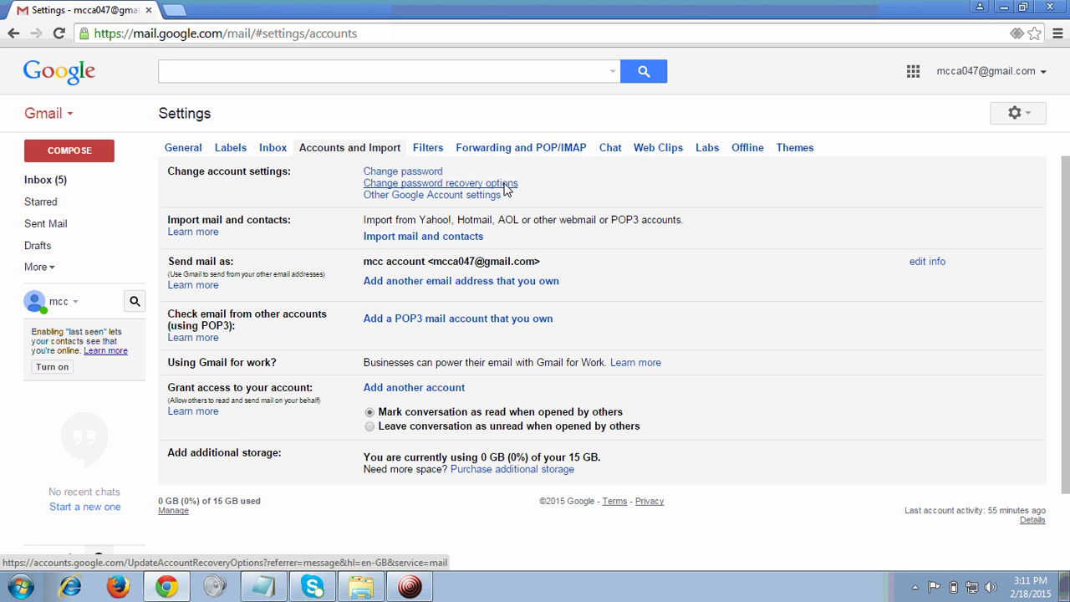
{"action": "left_click", "coordinate": [400, 172]}
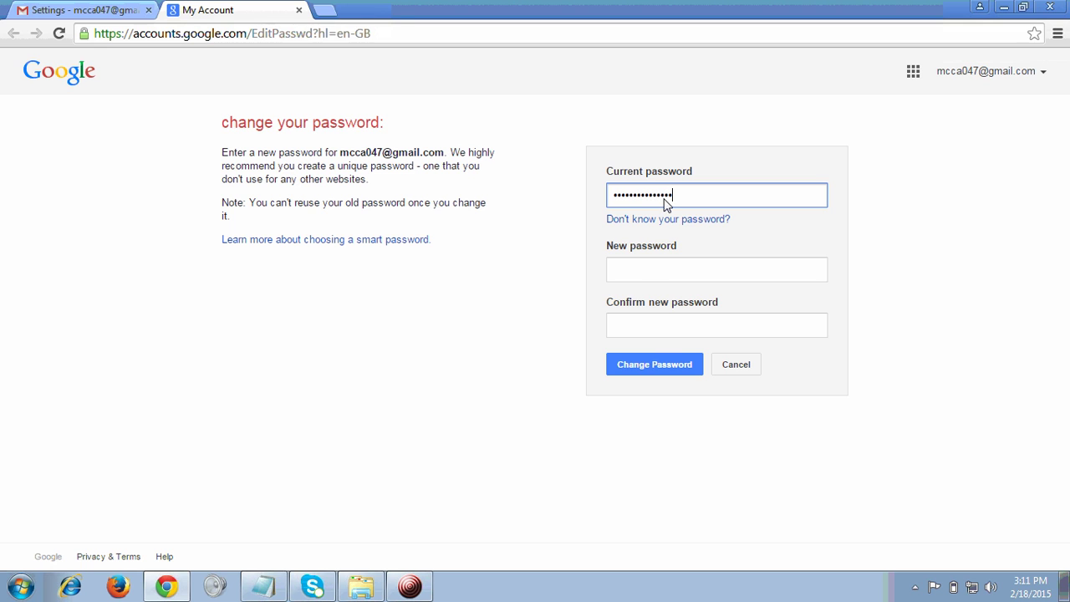
Step: Cancel the password change without a new password and close the account tab
{"action": "left_click", "coordinate": [646, 275]}
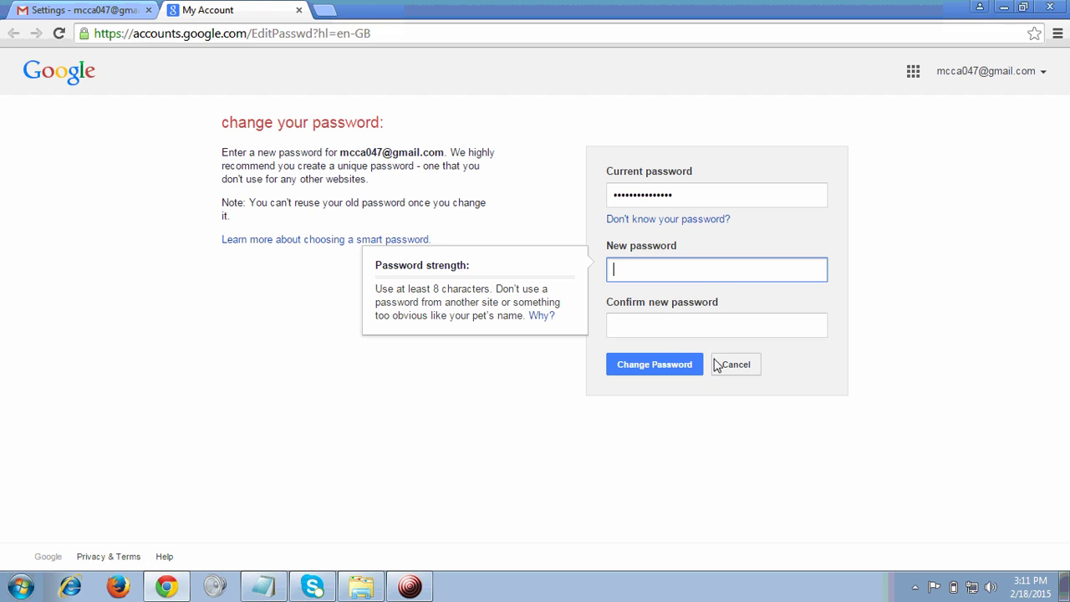
{"action": "left_click", "coordinate": [740, 371]}
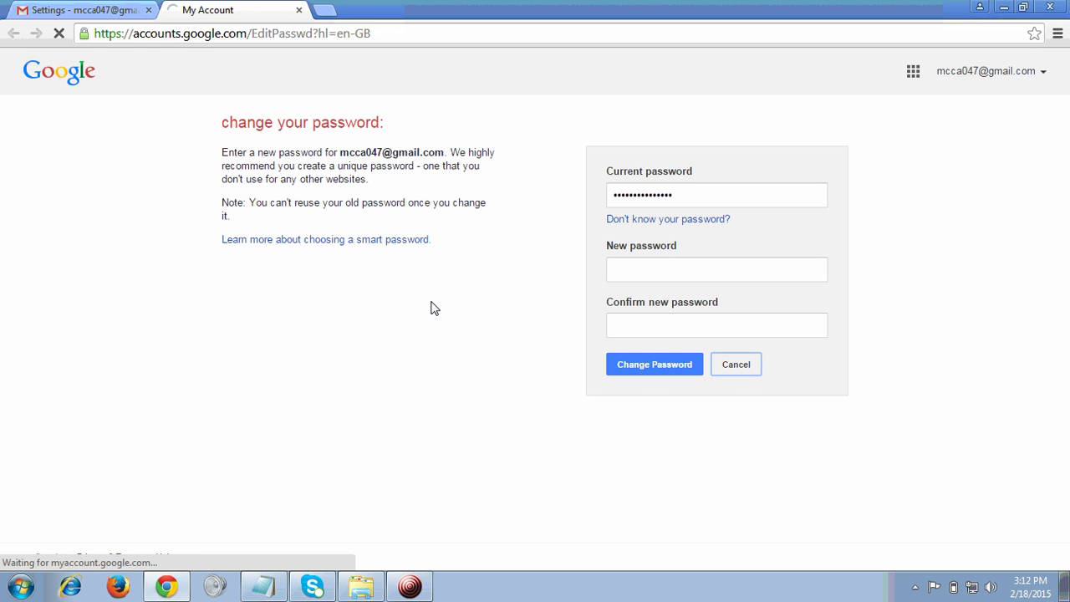
{"action": "left_click", "coordinate": [126, 10]}
{"action": "left_click", "coordinate": [240, 8]}
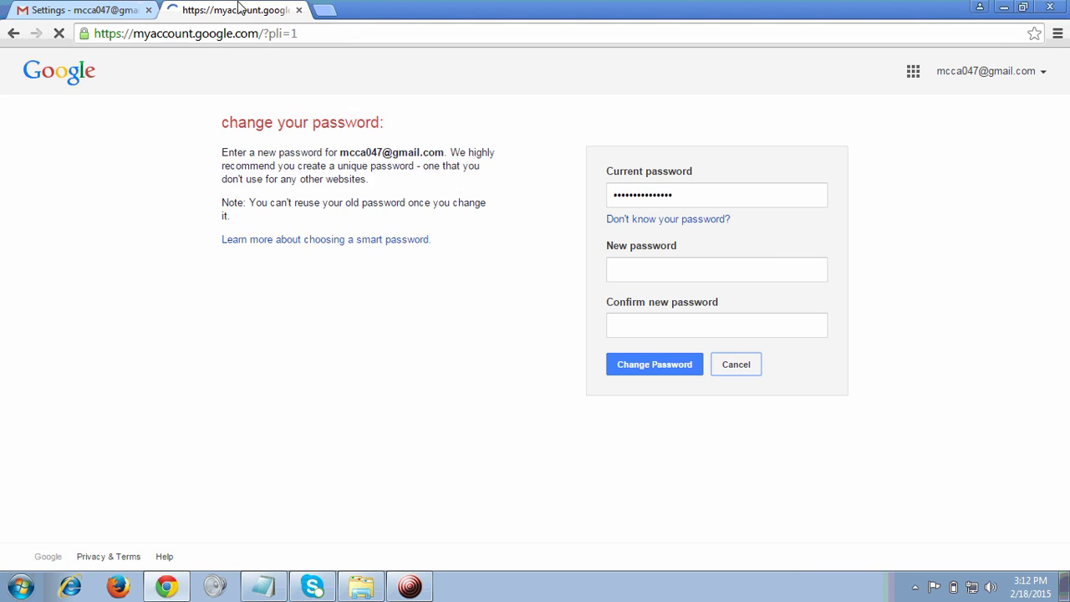
{"action": "left_click", "coordinate": [299, 10]}
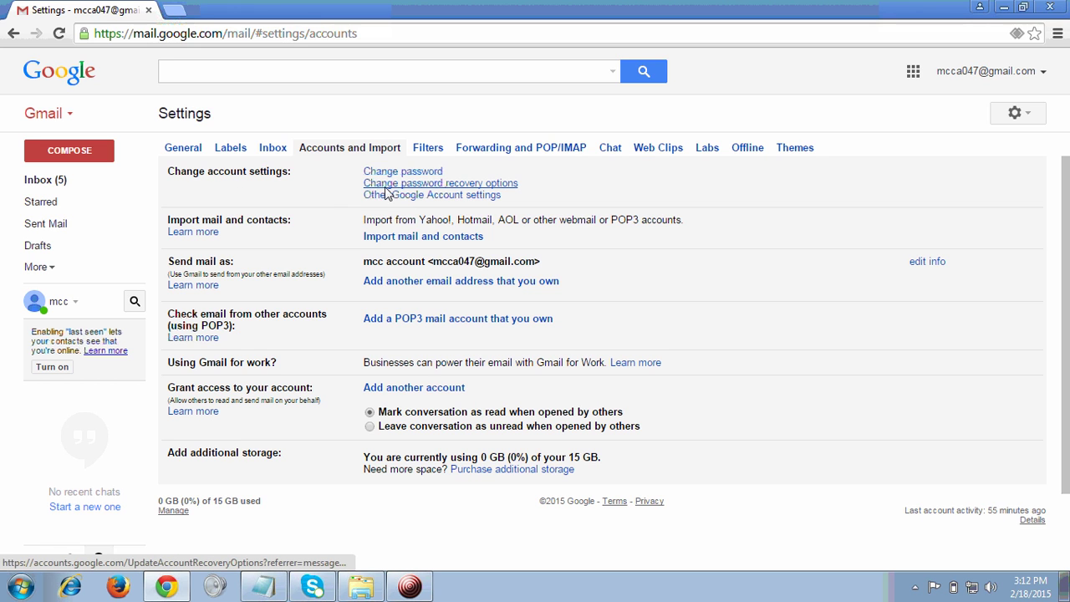
Step: Open Change password recovery options from Gmail's Accounts and Import settings
{"action": "left_click", "coordinate": [470, 190]}
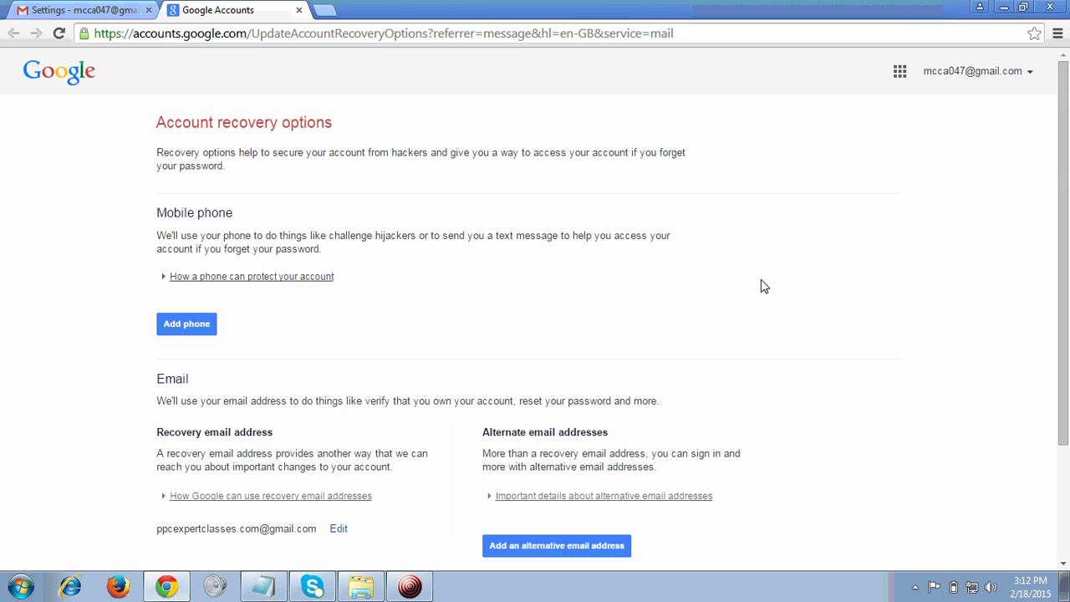
Step: Edit the recovery email, replacing its name part with a new one, then cancel without saving
{"action": "scroll", "coordinate": [226, 428], "scroll_direction": "down", "scroll_amount": 3}
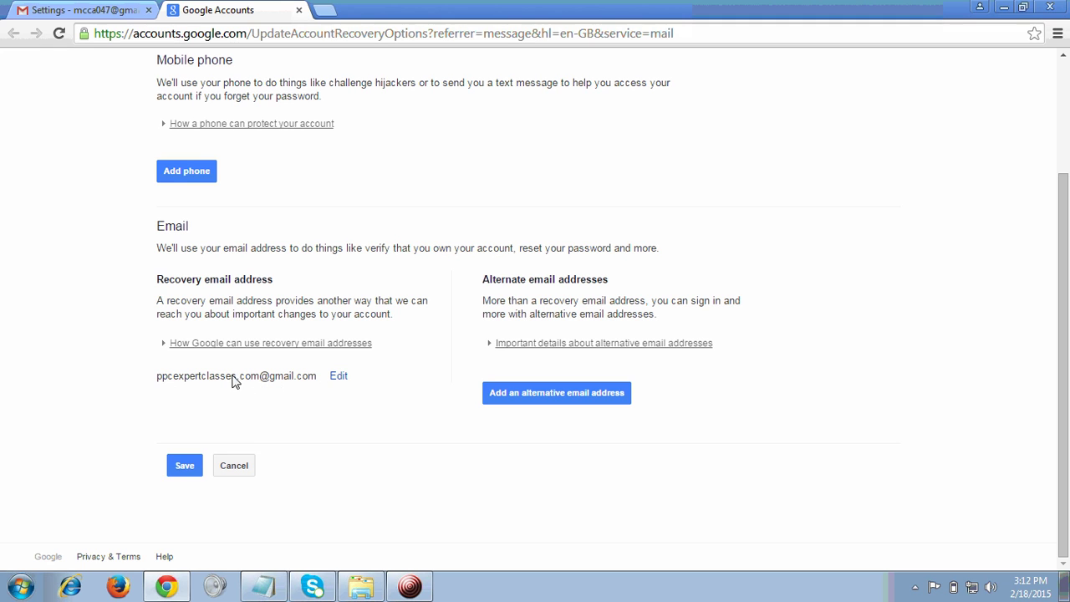
{"action": "left_click", "coordinate": [336, 377]}
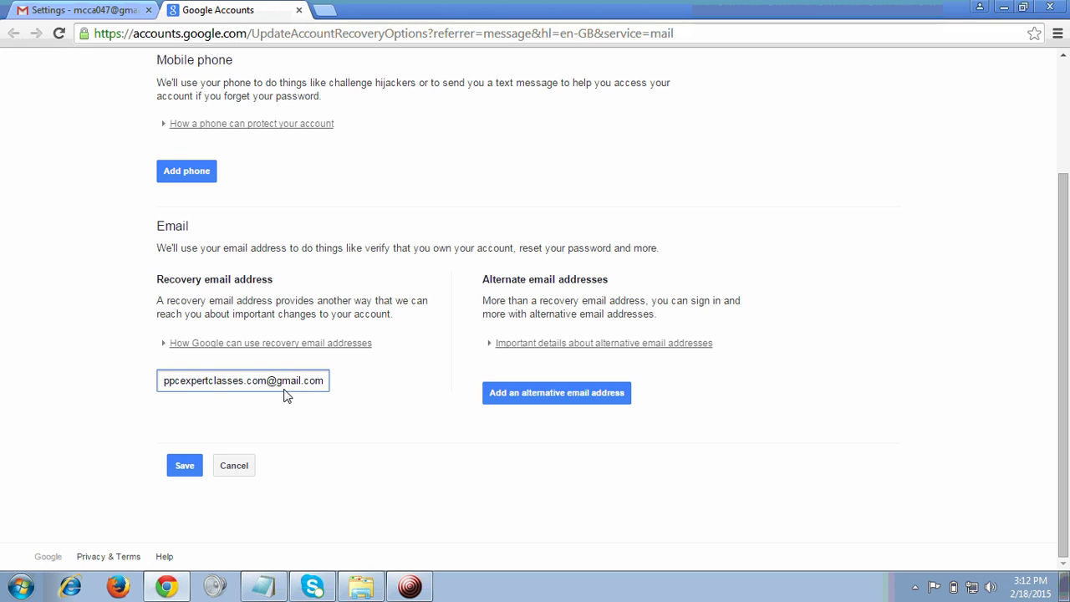
{"action": "key", "text": "BackSpace"}
{"action": "key", "text": "BackSpace"}
{"action": "key", "text": "BackSpace"}
{"action": "key", "text": "BackSpace"}
{"action": "key", "text": "BackSpace"}
{"action": "key", "text": "BackSpace"}
{"action": "key", "text": "BackSpace"}
{"action": "key", "text": "BackSpace"}
{"action": "key", "text": "BackSpace"}
{"action": "key", "text": "BackSpace"}
{"action": "key", "text": "BackSpace"}
{"action": "key", "text": "BackSpace"}
{"action": "key", "text": "BackSpace"}
{"action": "key", "text": "BackSpace"}
{"action": "key", "text": "BackSpace"}
{"action": "key", "text": "BackSpace"}
{"action": "key", "text": "BackSpace"}
{"action": "key", "text": "BackSpace"}
{"action": "key", "text": "BackSpace"}
{"action": "key", "text": "BackSpace"}
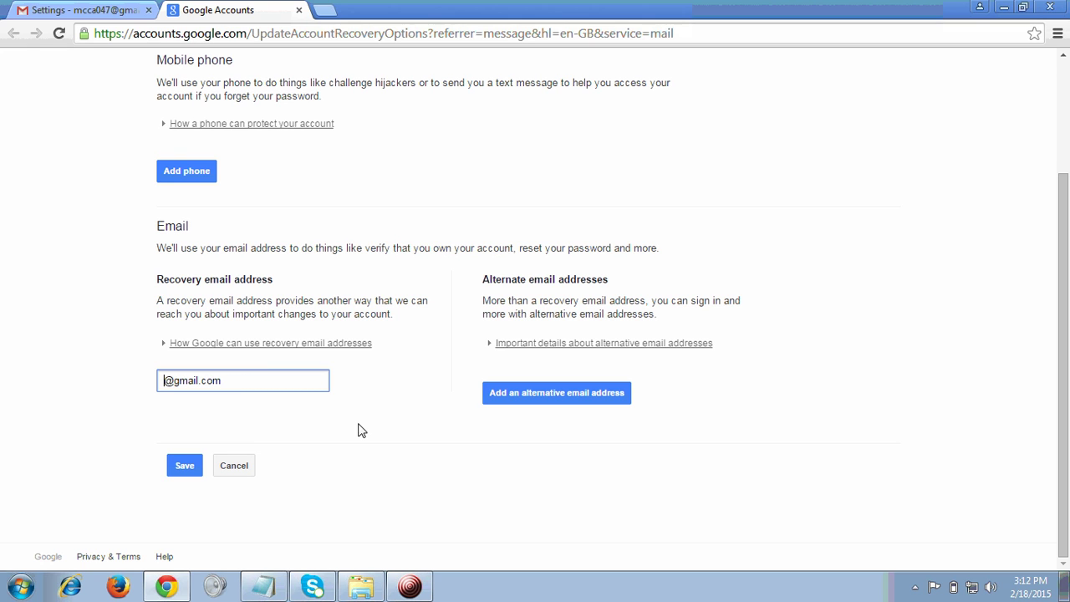
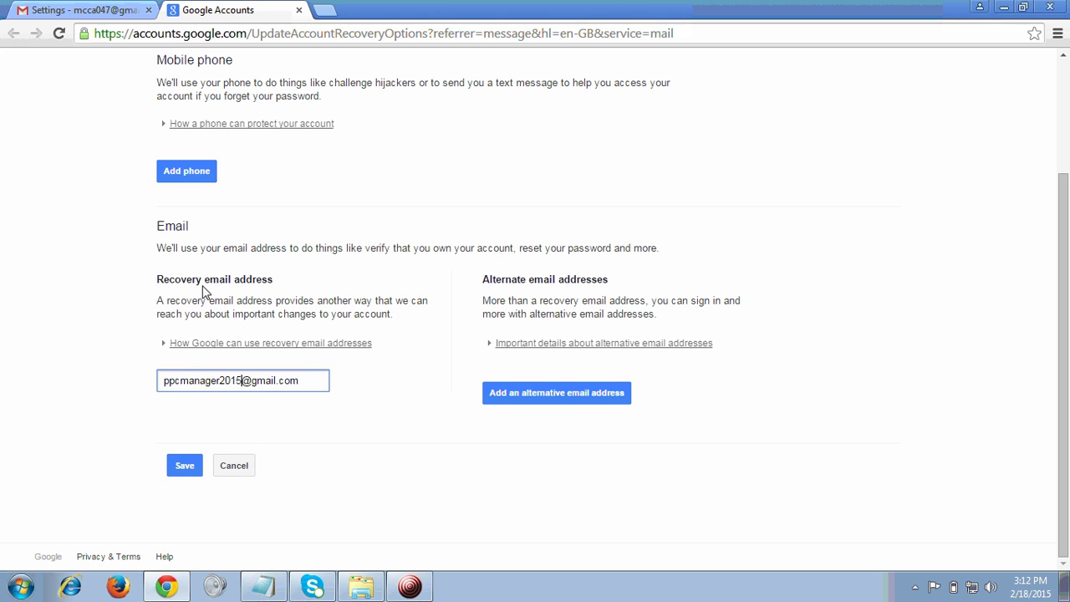
{"action": "left_click", "coordinate": [243, 470]}
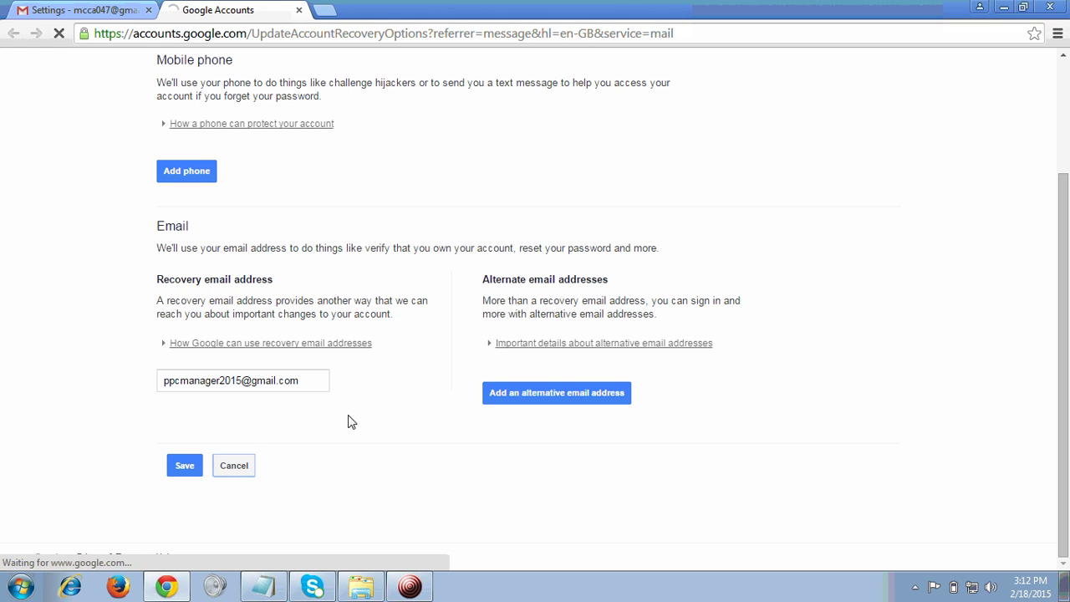